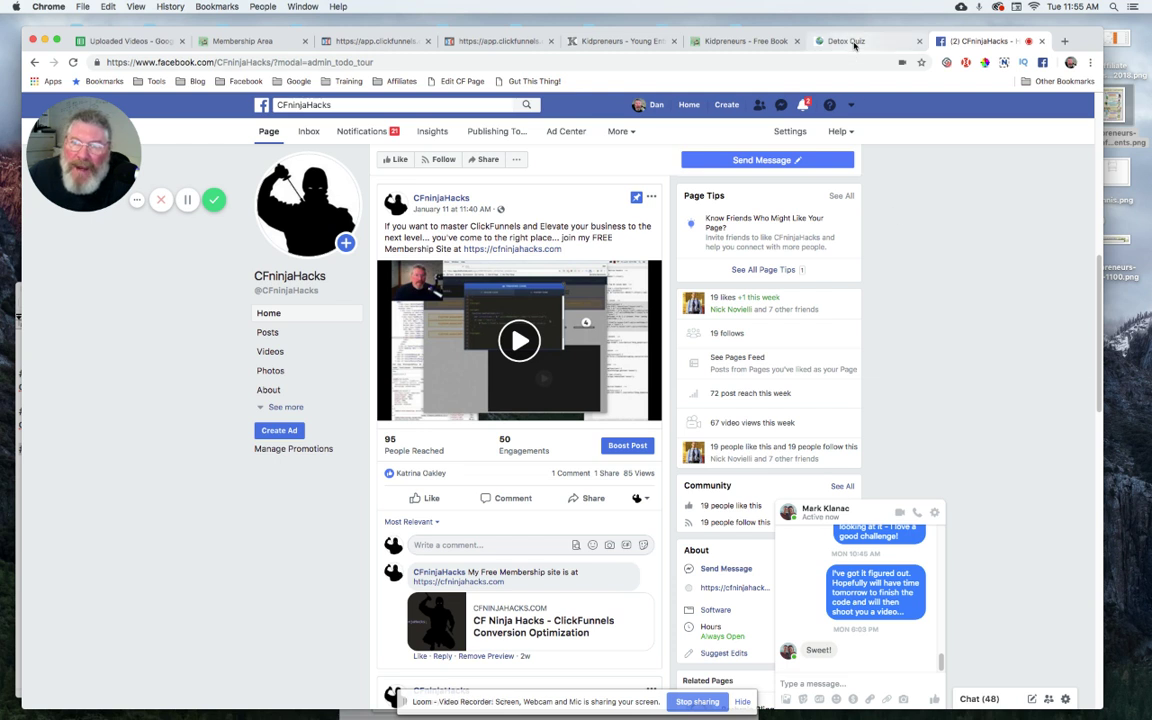
# Bring up the Earthie Mama Detox Quiz page, scrolled to its top.
pyautogui.click(853, 43)
pyautogui.scroll(3, 567, 279)
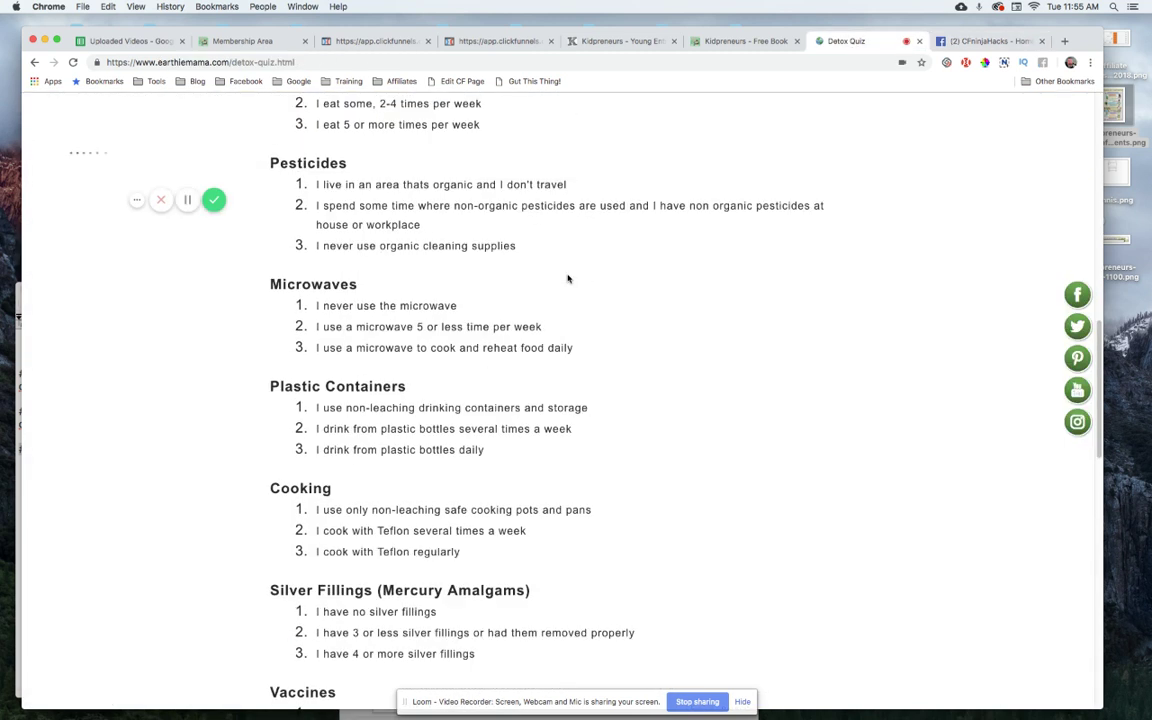
pyautogui.scroll(5, 567, 279)
pyautogui.scroll(3, 567, 279)
pyautogui.scroll(1, 567, 279)
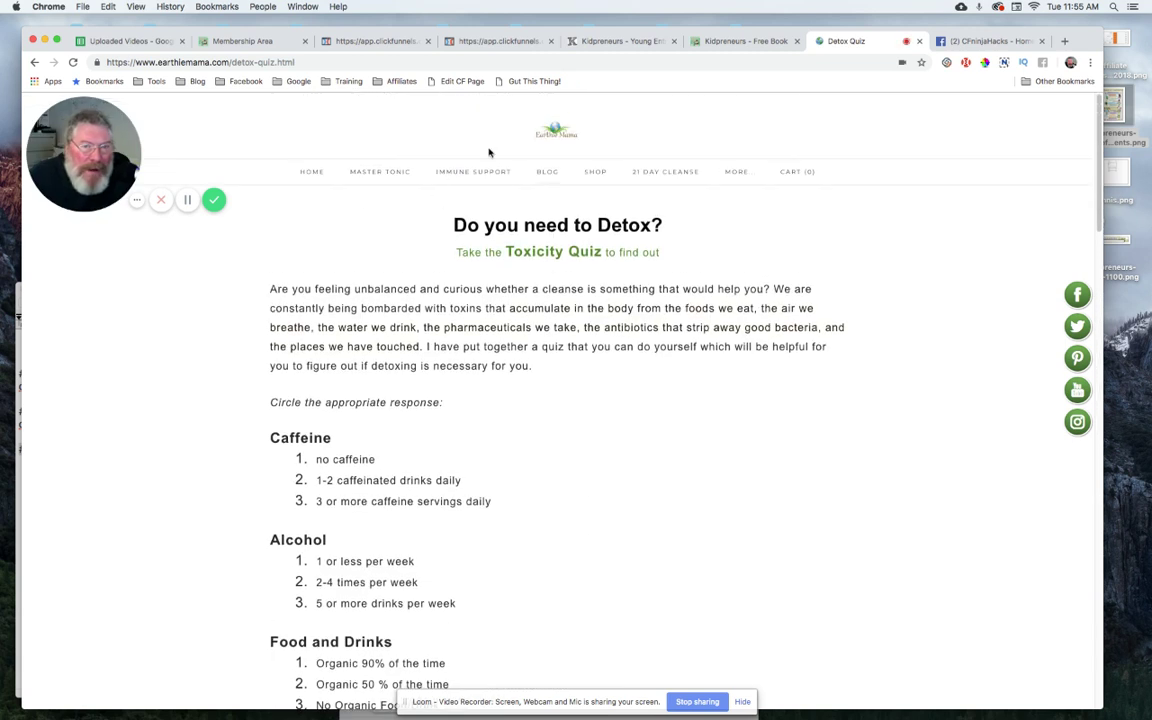
# Scroll down through the quiz questions to the toxicity score ranges and 21 Day Cleanse promotion.
pyautogui.scroll(-1, 390, 280)
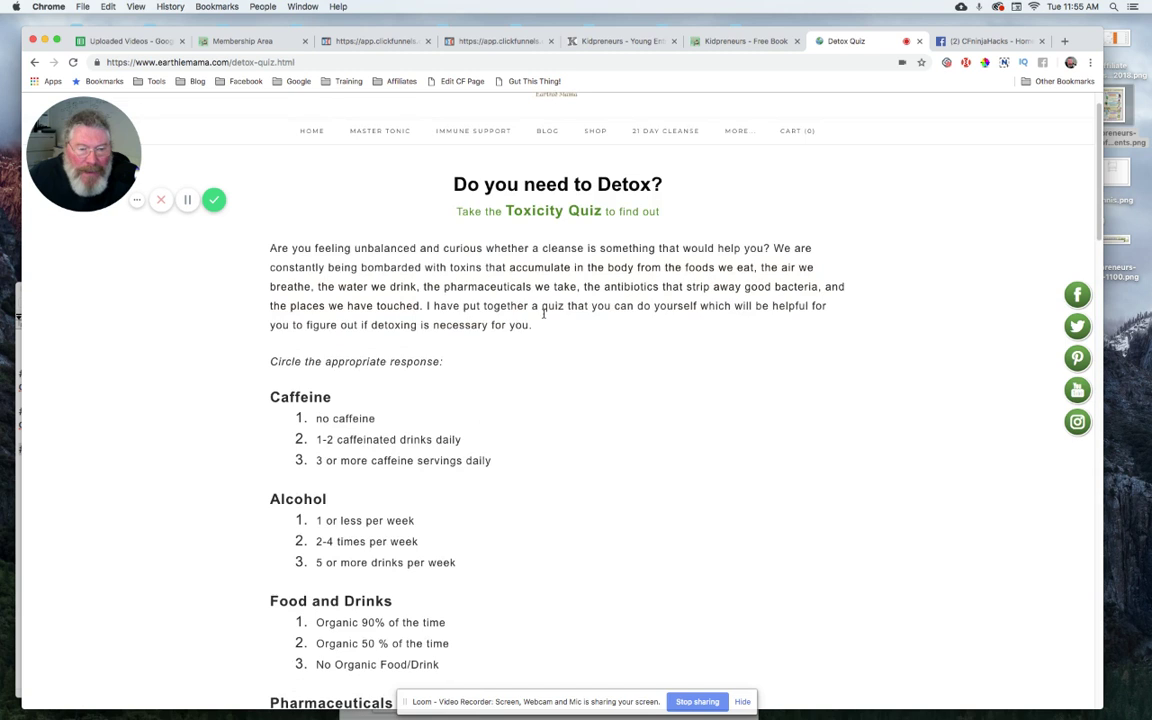
pyautogui.scroll(-2, 400, 309)
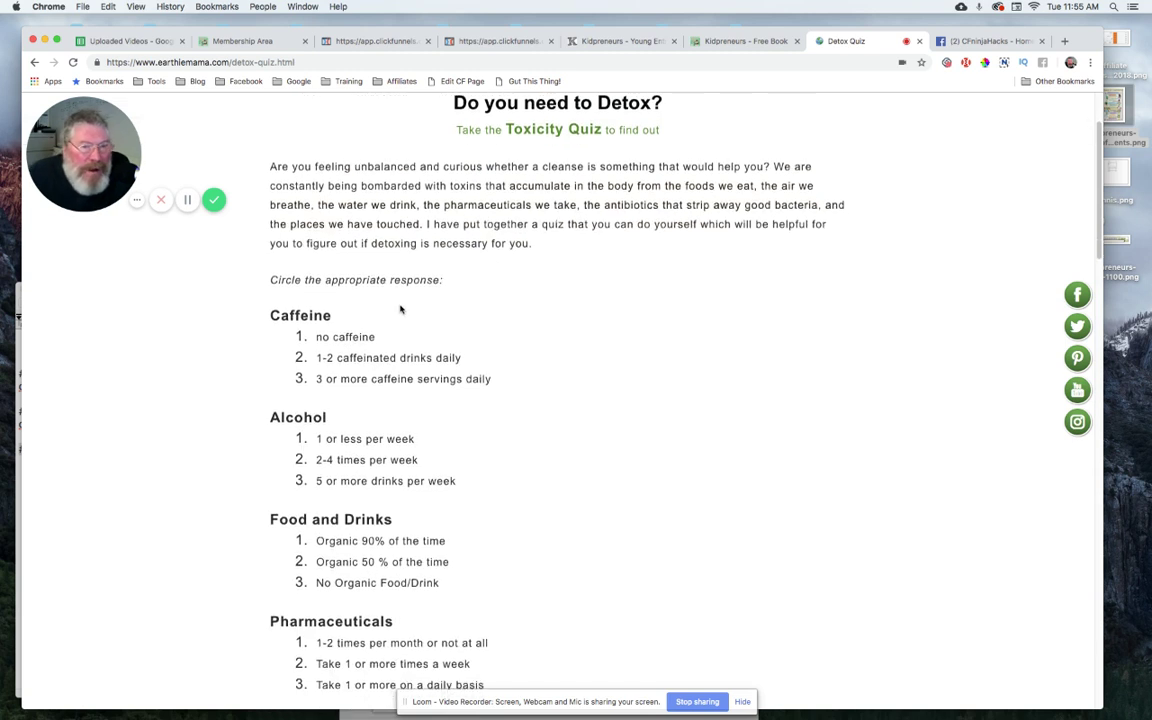
pyautogui.scroll(-1, 370, 300)
pyautogui.scroll(-3, 325, 318)
pyautogui.scroll(-1, 326, 318)
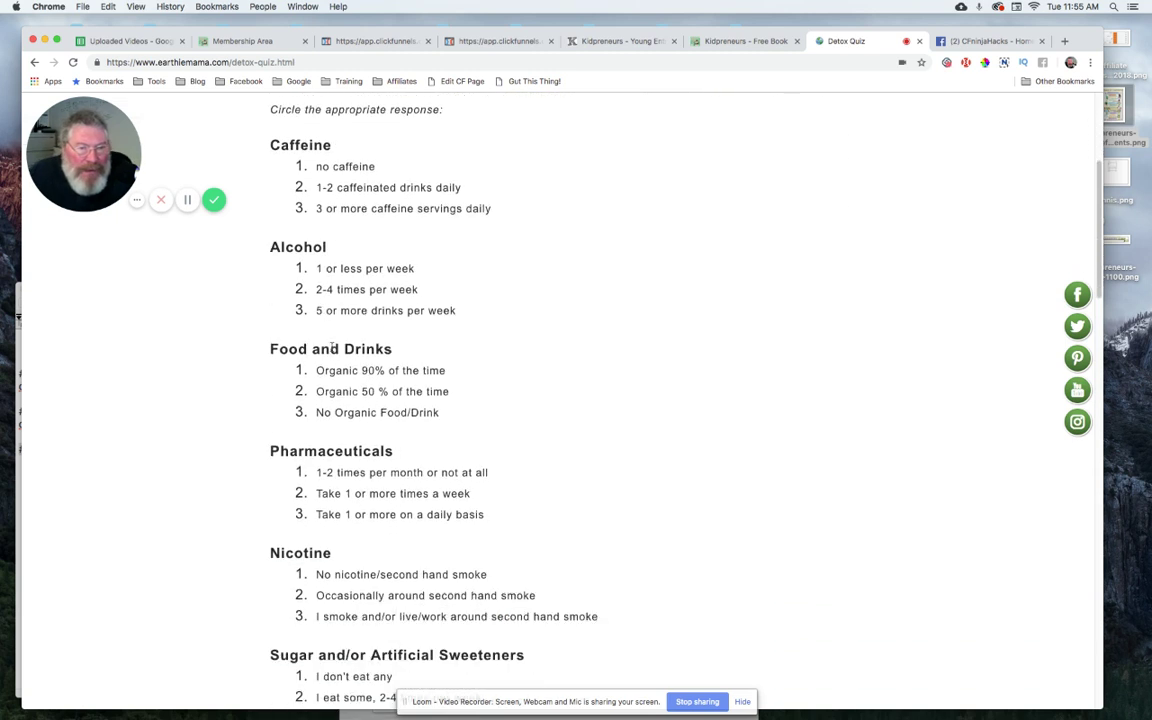
pyautogui.scroll(-1, 329, 335)
pyautogui.scroll(-5, 310, 350)
pyautogui.scroll(-4, 332, 349)
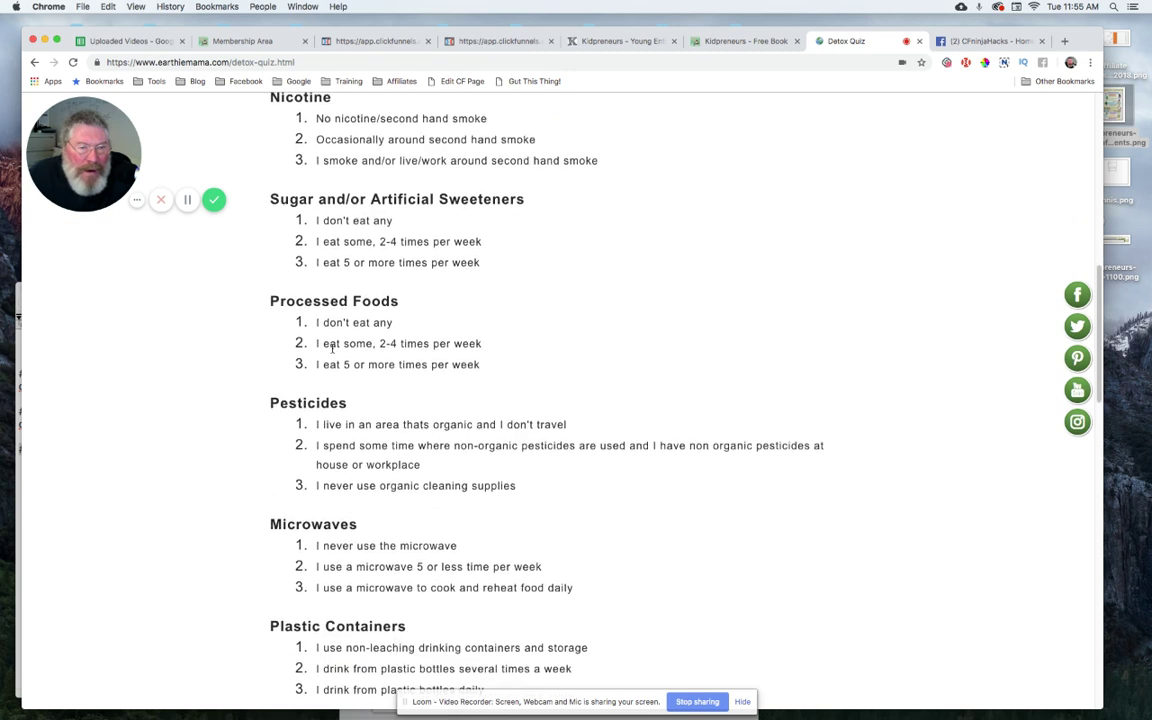
pyautogui.scroll(-5, 332, 350)
pyautogui.scroll(-5, 333, 350)
pyautogui.scroll(-5, 333, 352)
pyautogui.scroll(-1, 333, 351)
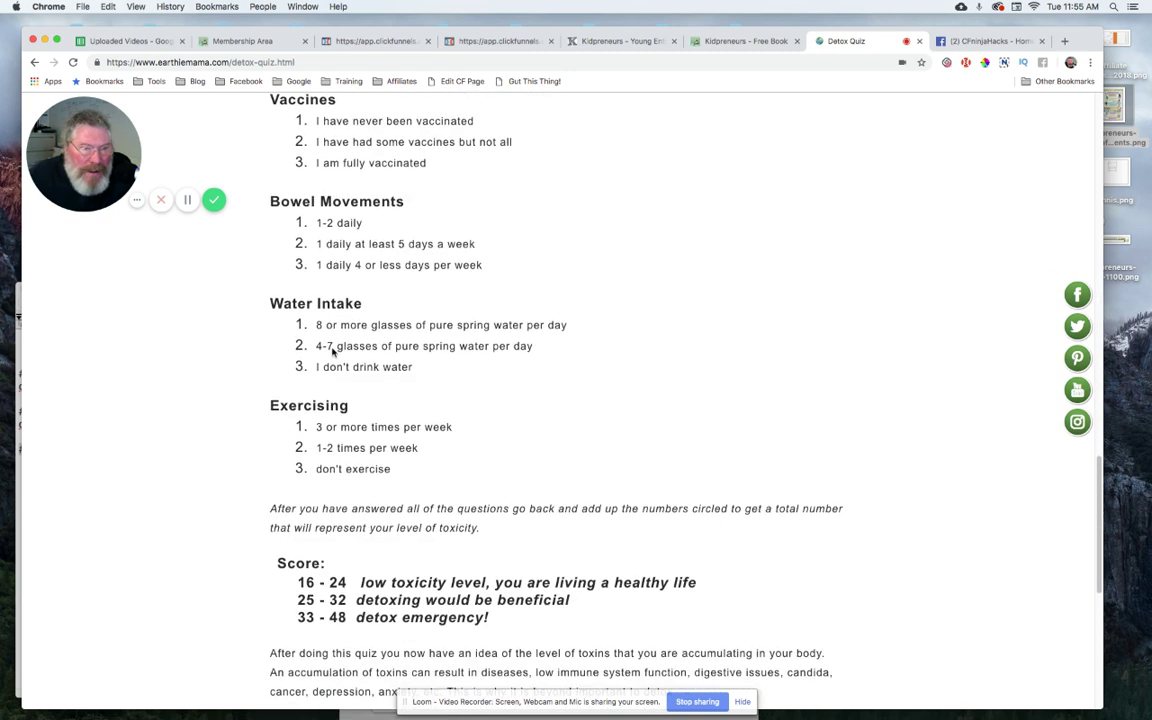
pyautogui.scroll(-1, 333, 350)
pyautogui.scroll(-2, 328, 300)
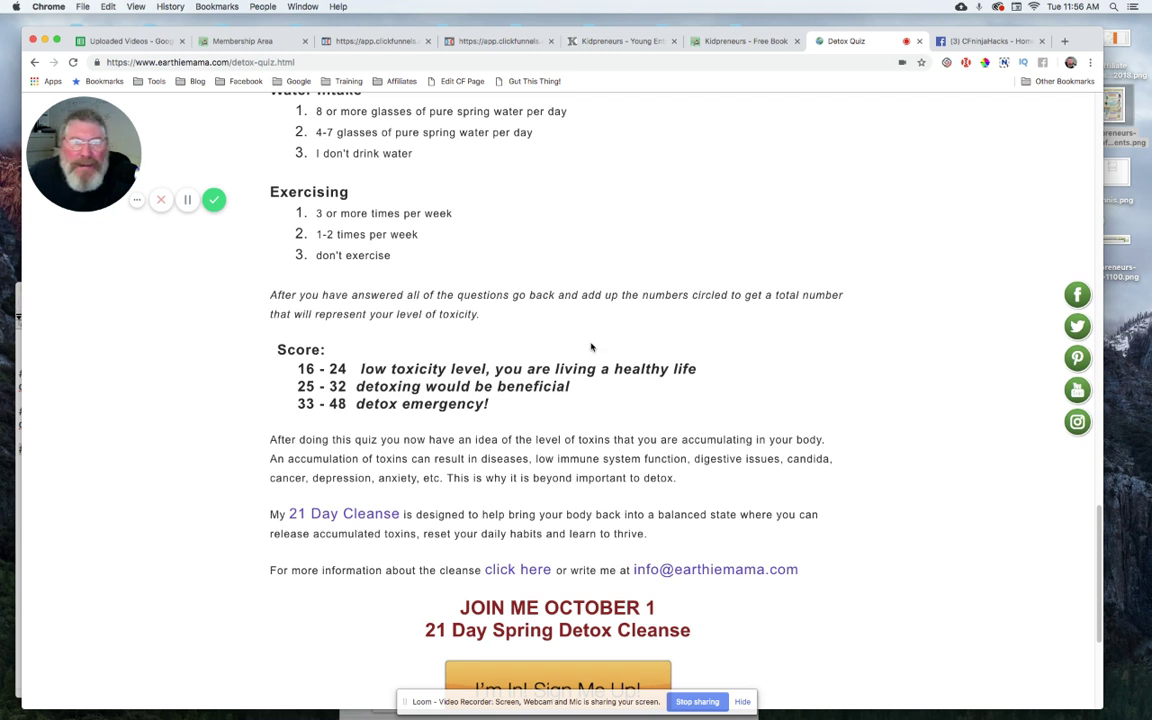
# Go from the survey page in the editor to its live preview showing Q1.
pyautogui.click(360, 44)
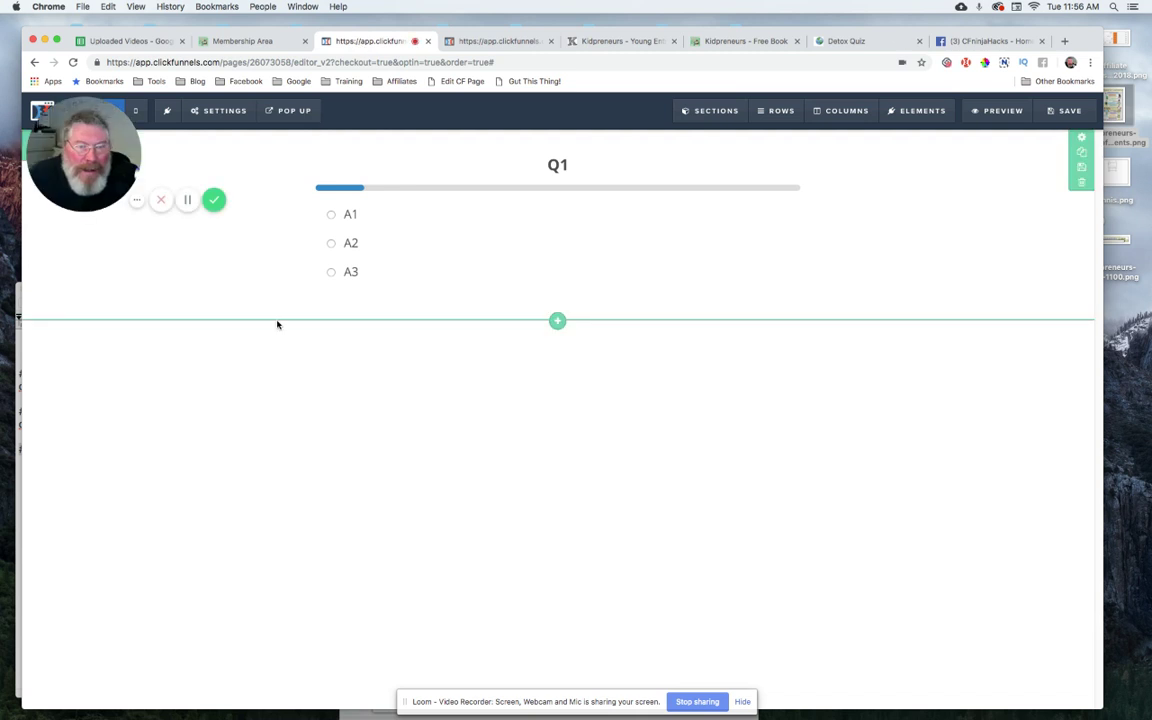
pyautogui.moveTo(545, 267)
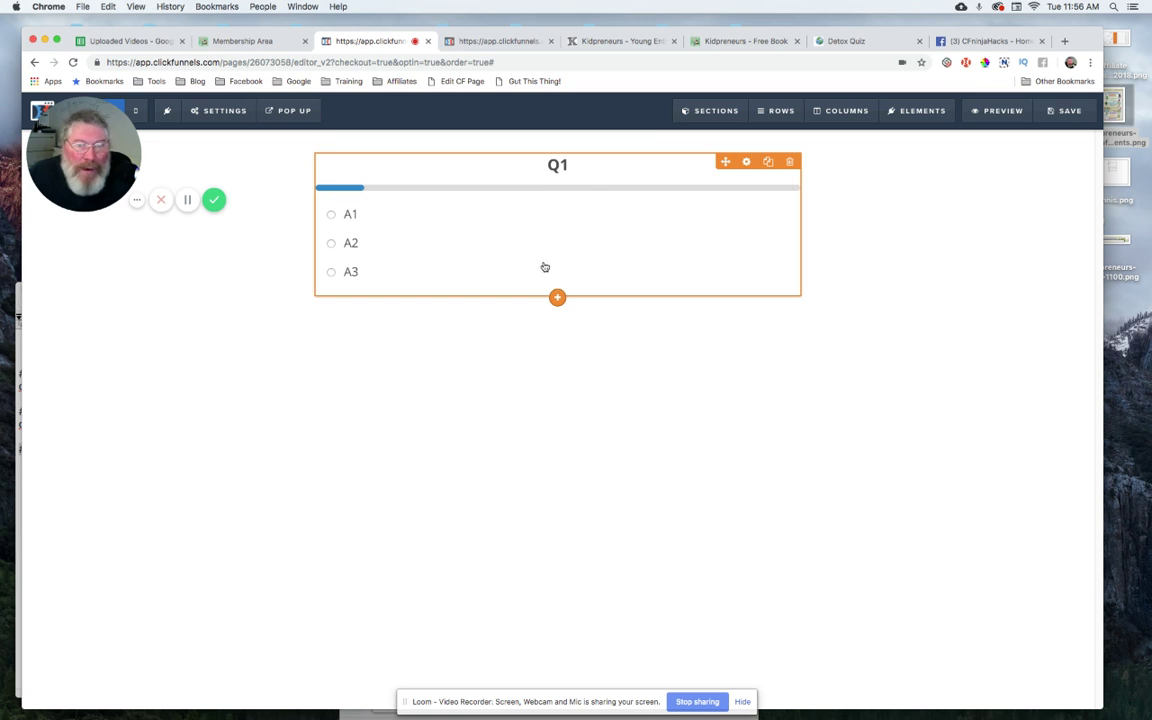
pyautogui.click(496, 43)
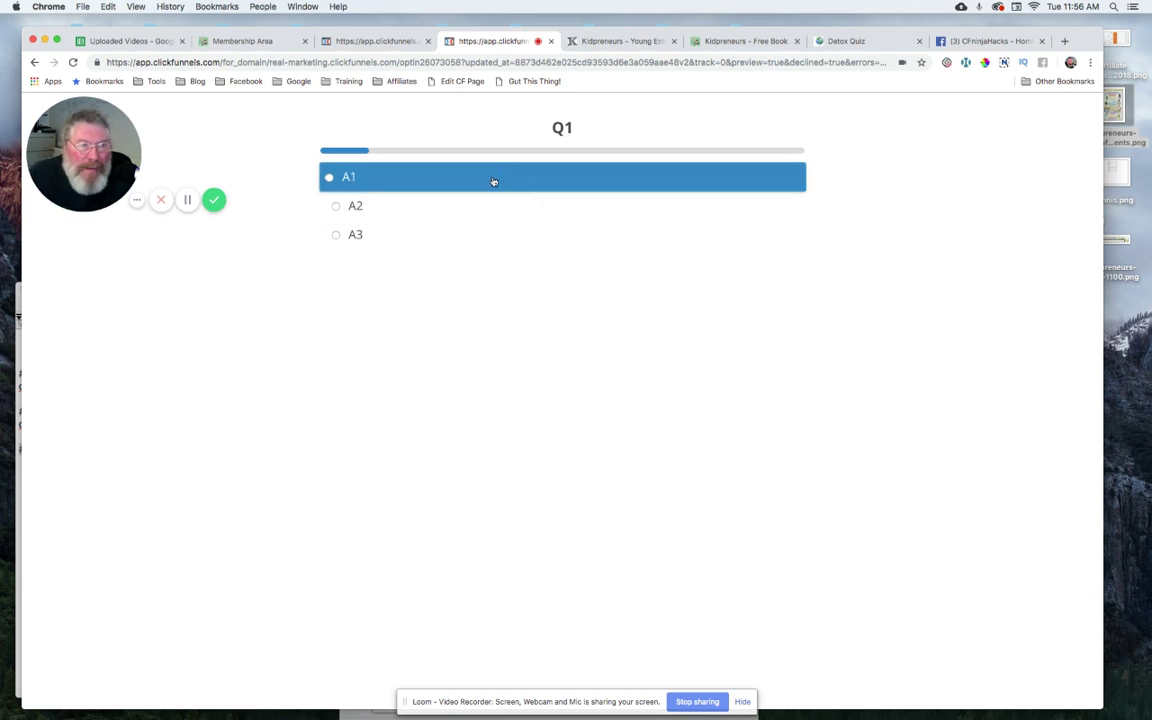
# Answer Q1, Q2 and Q3 of the survey preview with A1.
pyautogui.click(425, 181)
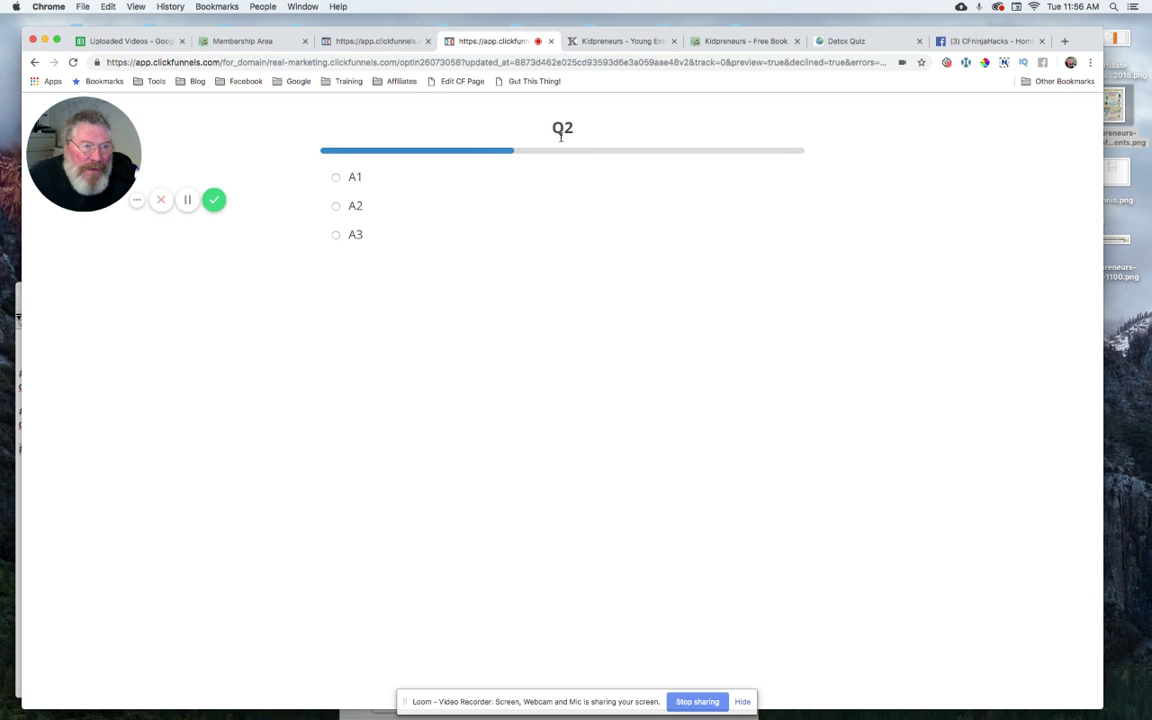
pyautogui.click(399, 178)
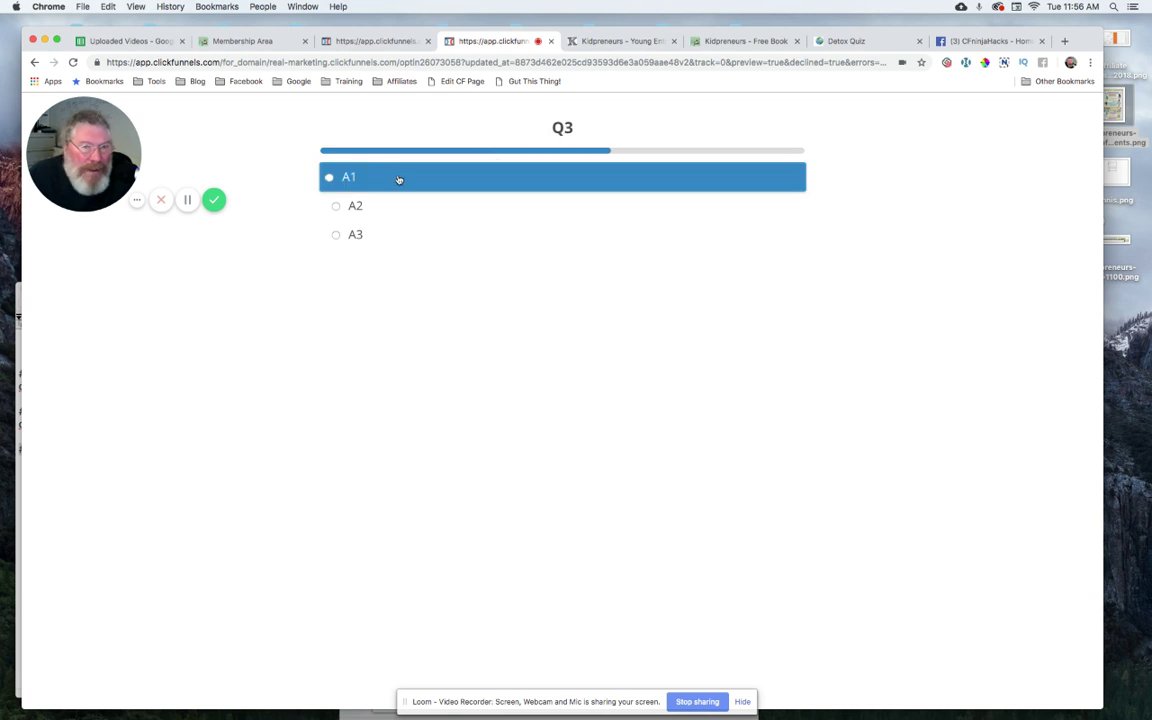
pyautogui.click(399, 178)
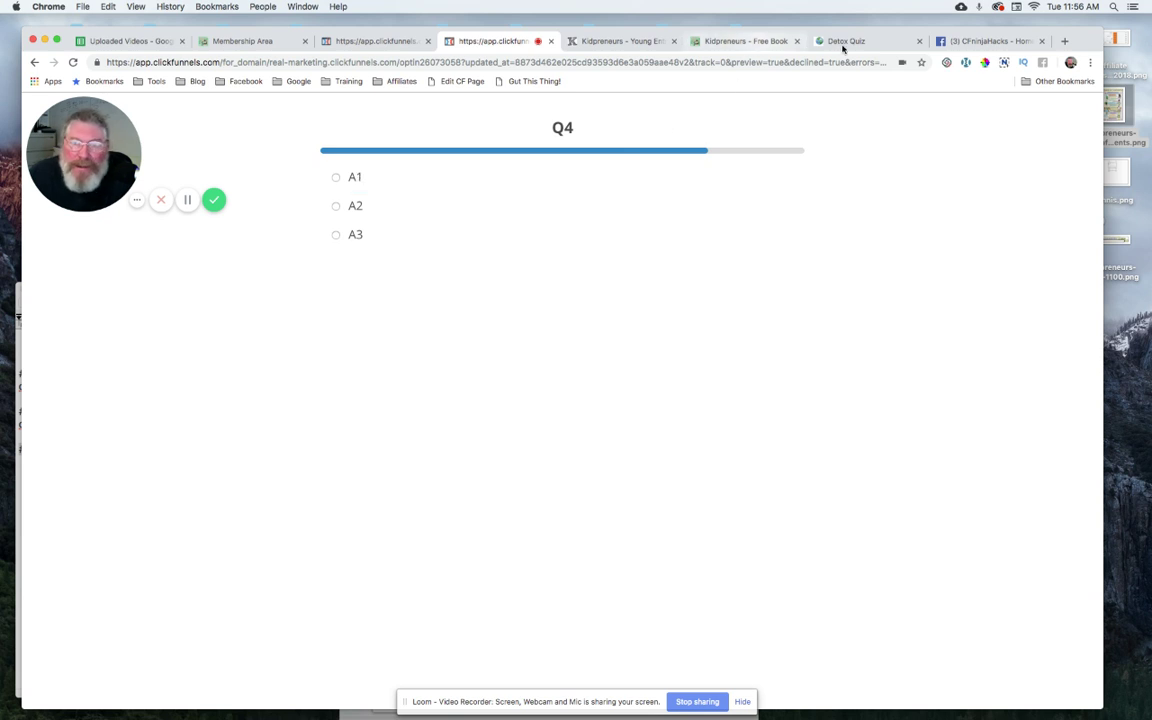
# Glance at the Detox Quiz, then answer Q4 and Q5 with A1, reaching a score of 5.
pyautogui.click(853, 42)
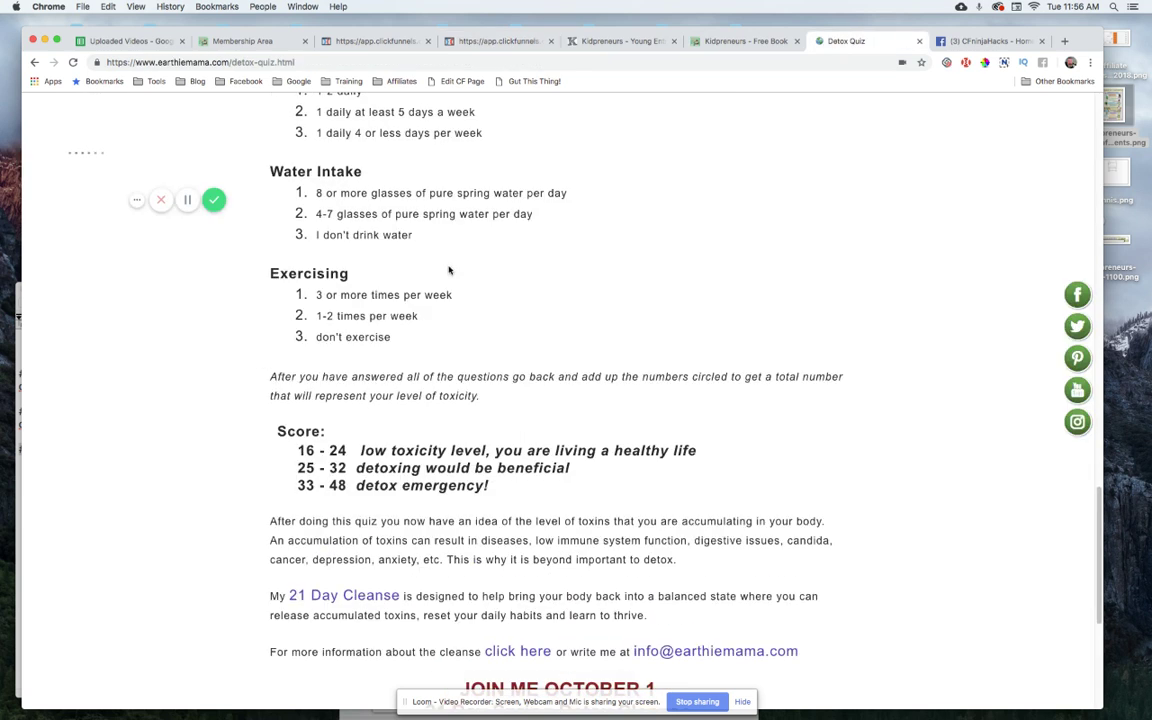
pyautogui.click(485, 42)
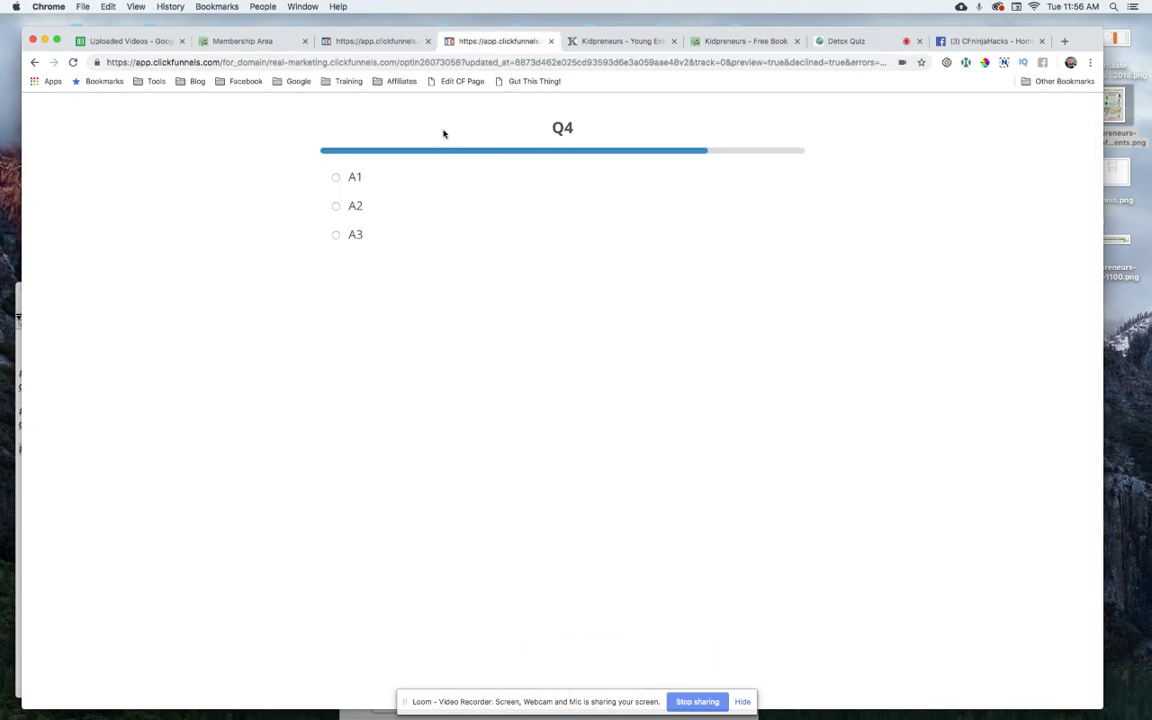
pyautogui.click(473, 178)
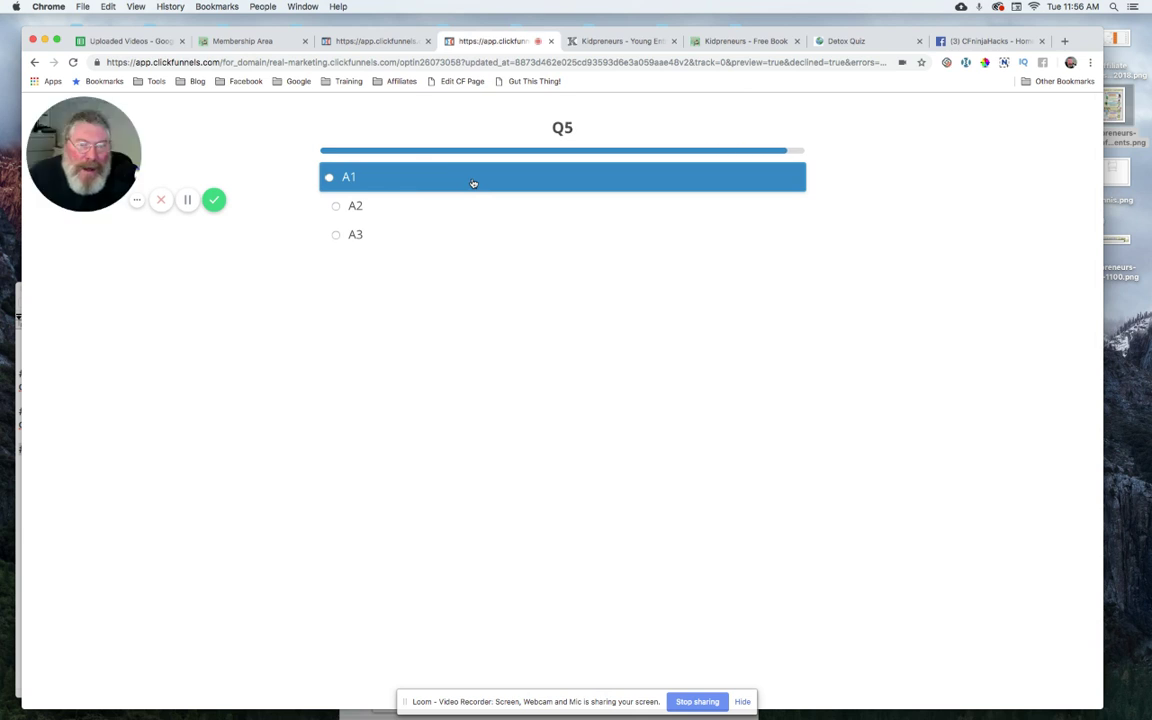
pyautogui.click(473, 178)
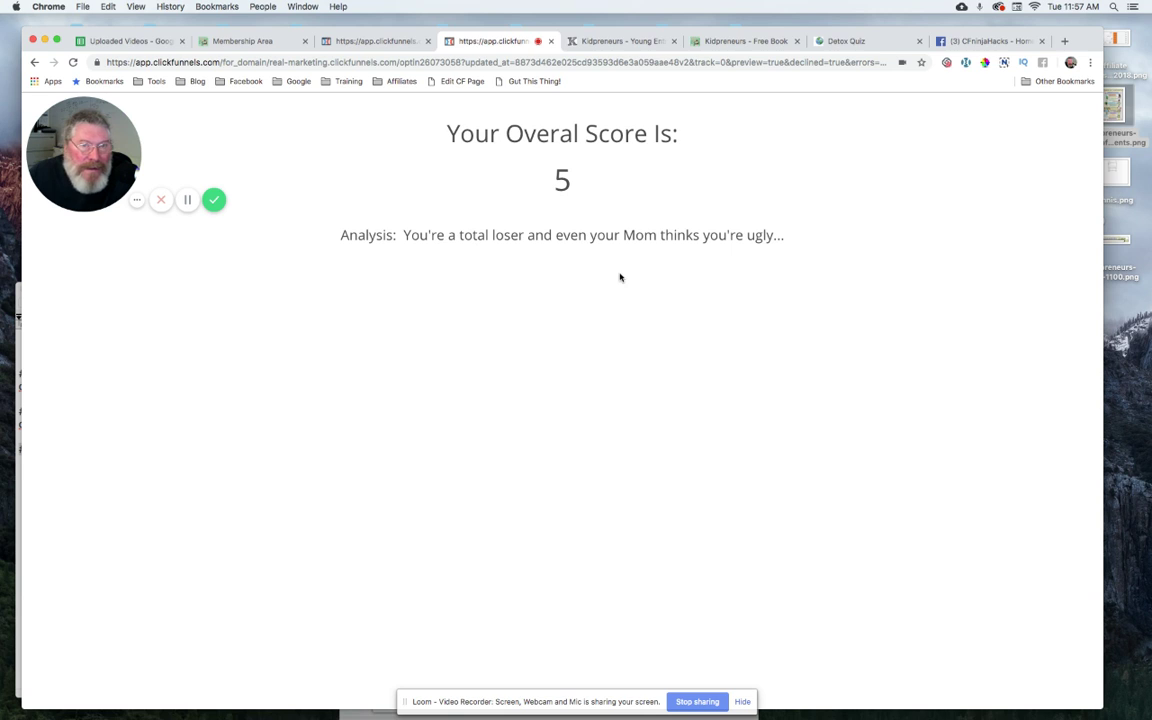
# Reload the preview, answer every question with A2, and request the score: 10, 'You're OK'.
pyautogui.click(73, 63)
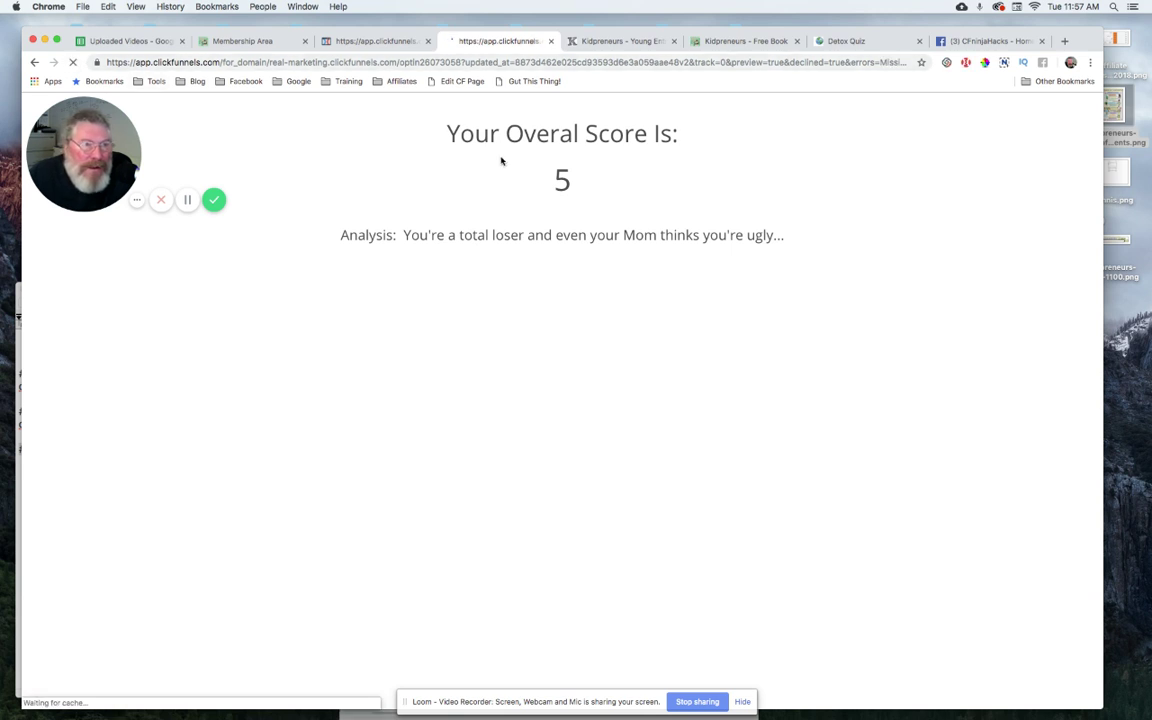
pyautogui.click(395, 207)
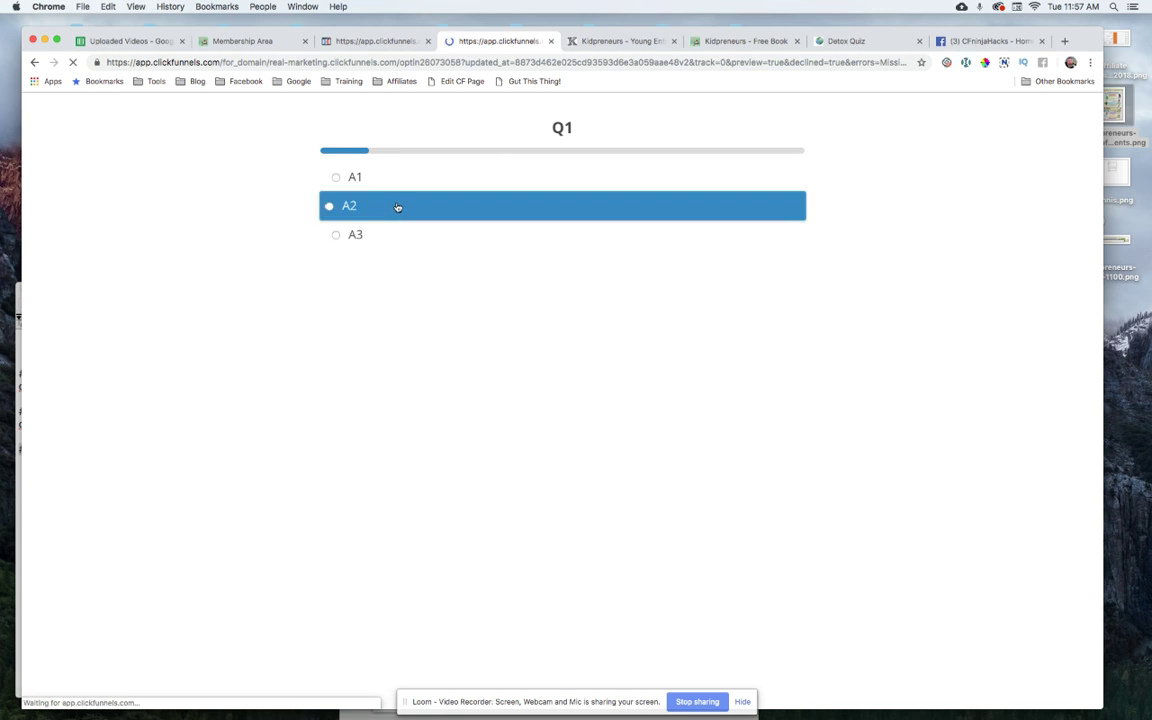
pyautogui.click(397, 207)
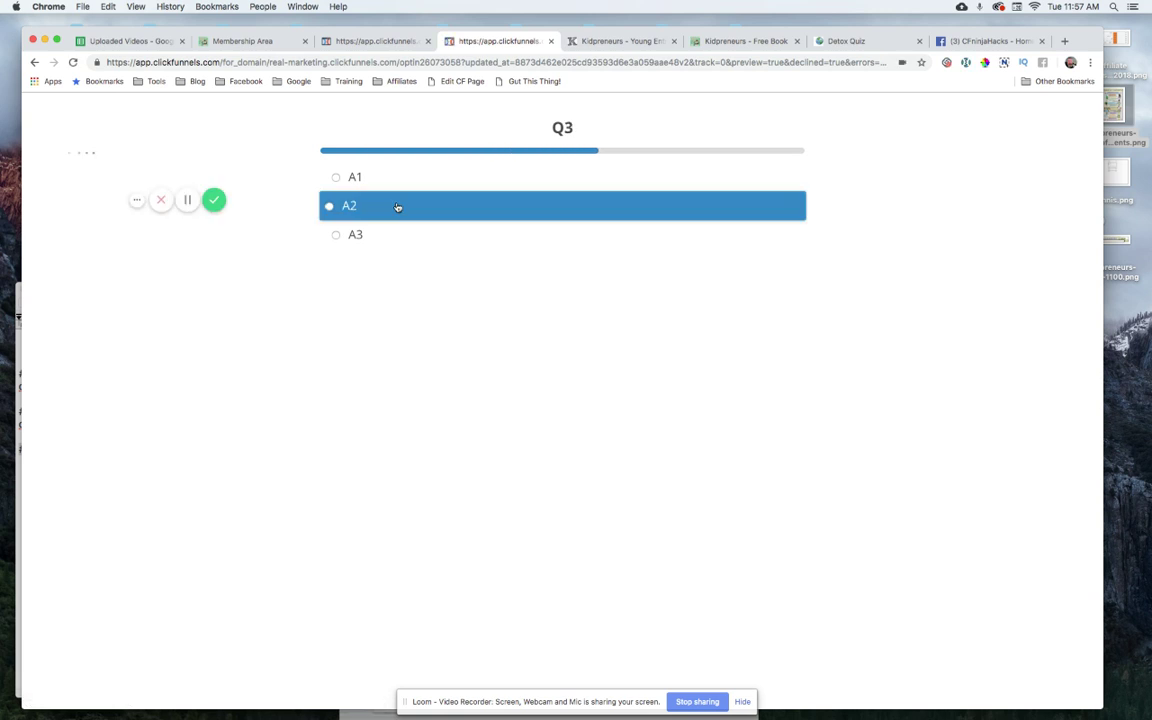
pyautogui.click(397, 207)
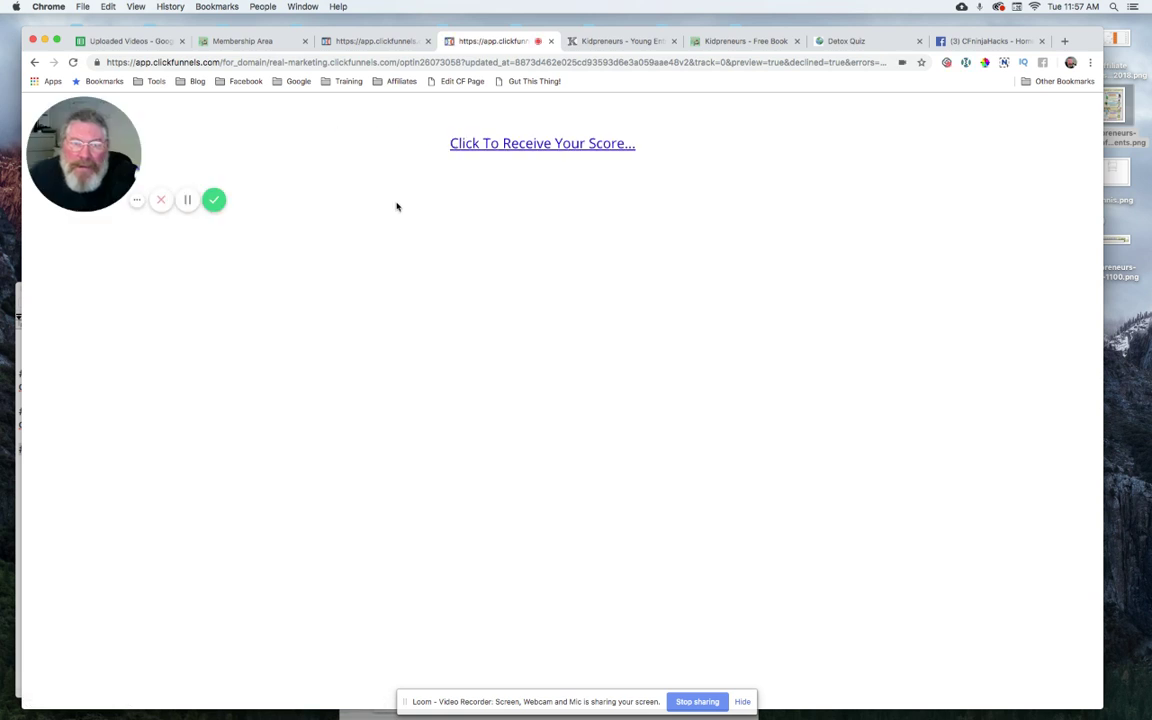
pyautogui.click(563, 144)
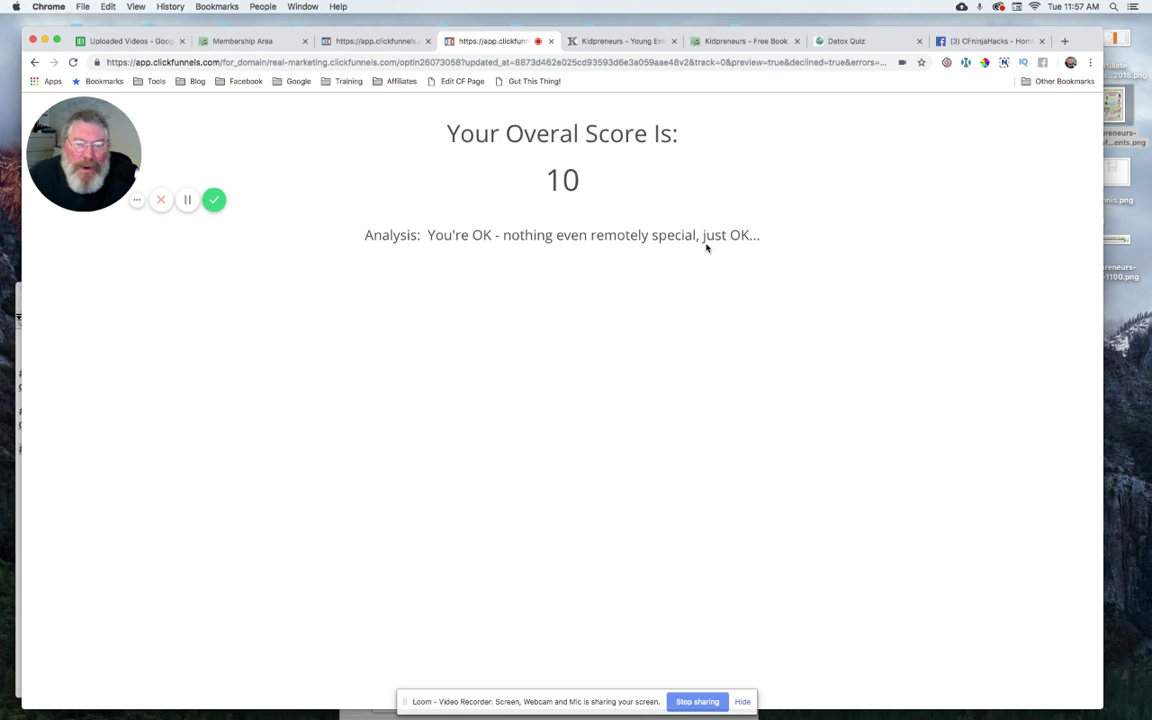
# Reload the preview, answer every question with A3 through Q5, and request the tallied score.
pyautogui.click(73, 62)
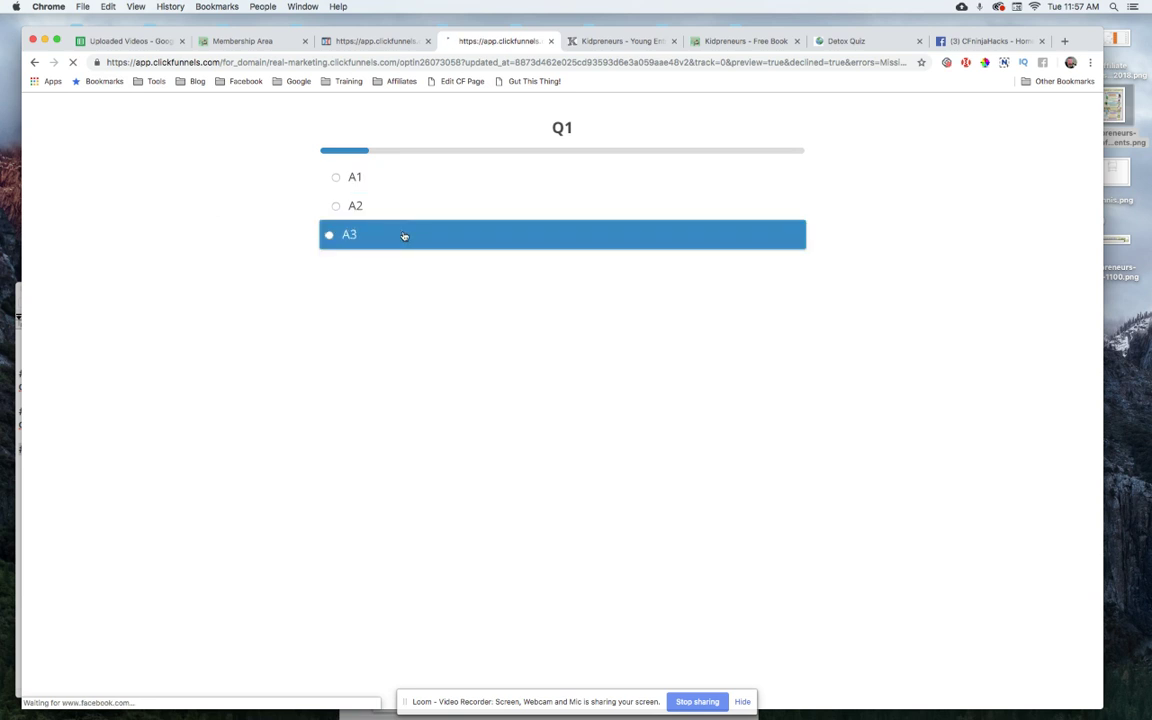
pyautogui.click(405, 235)
pyautogui.click(404, 236)
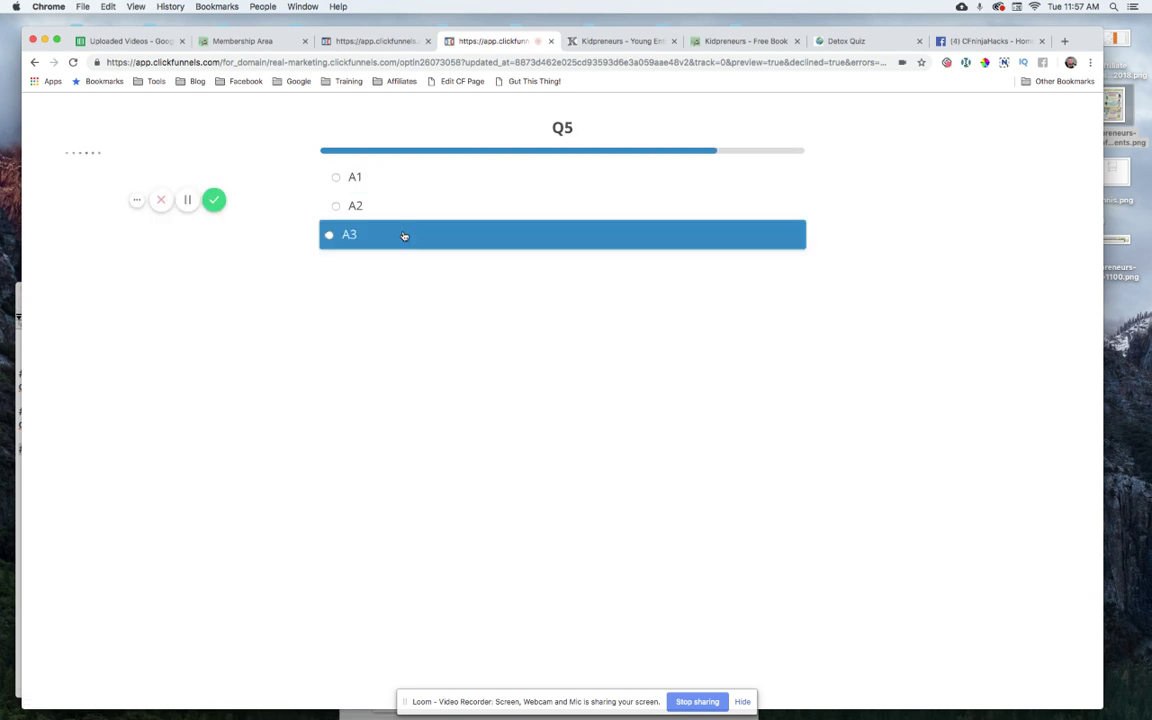
pyautogui.click(402, 236)
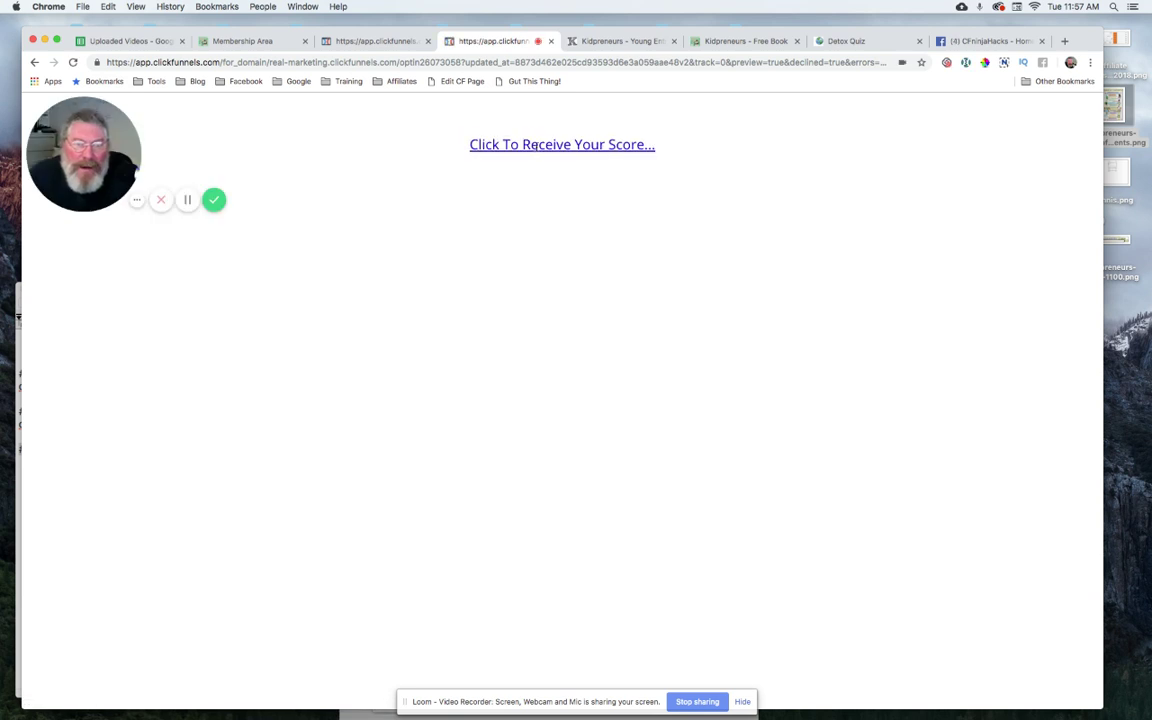
pyautogui.click(534, 147)
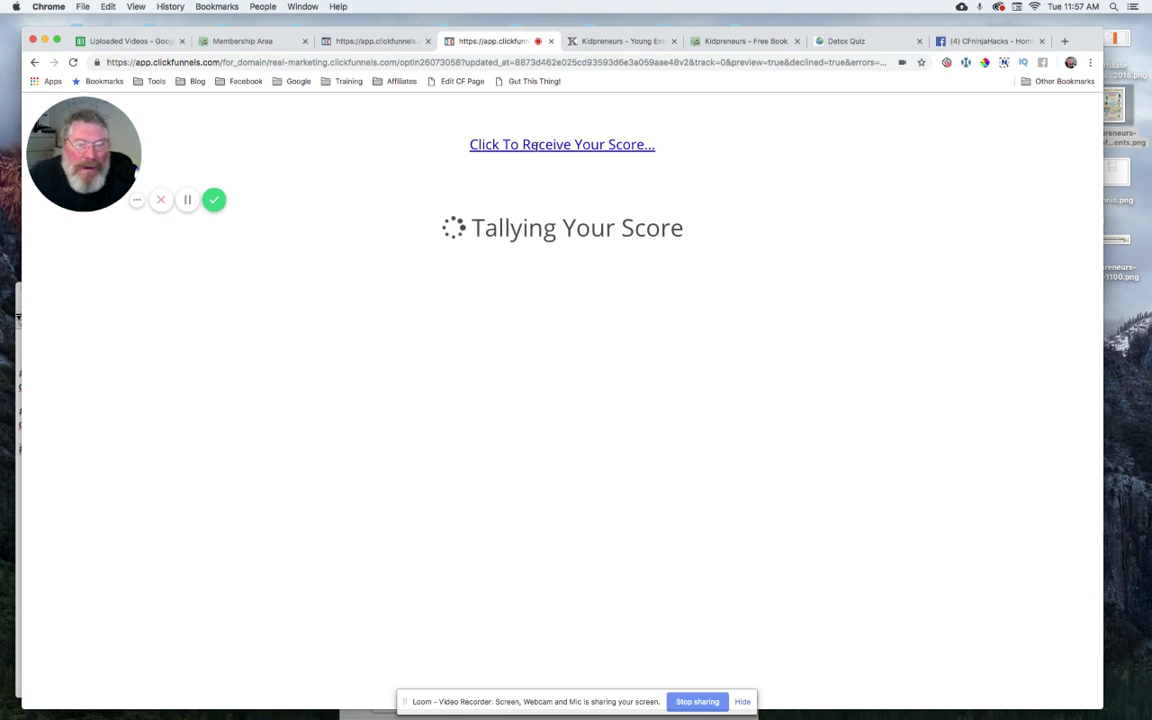